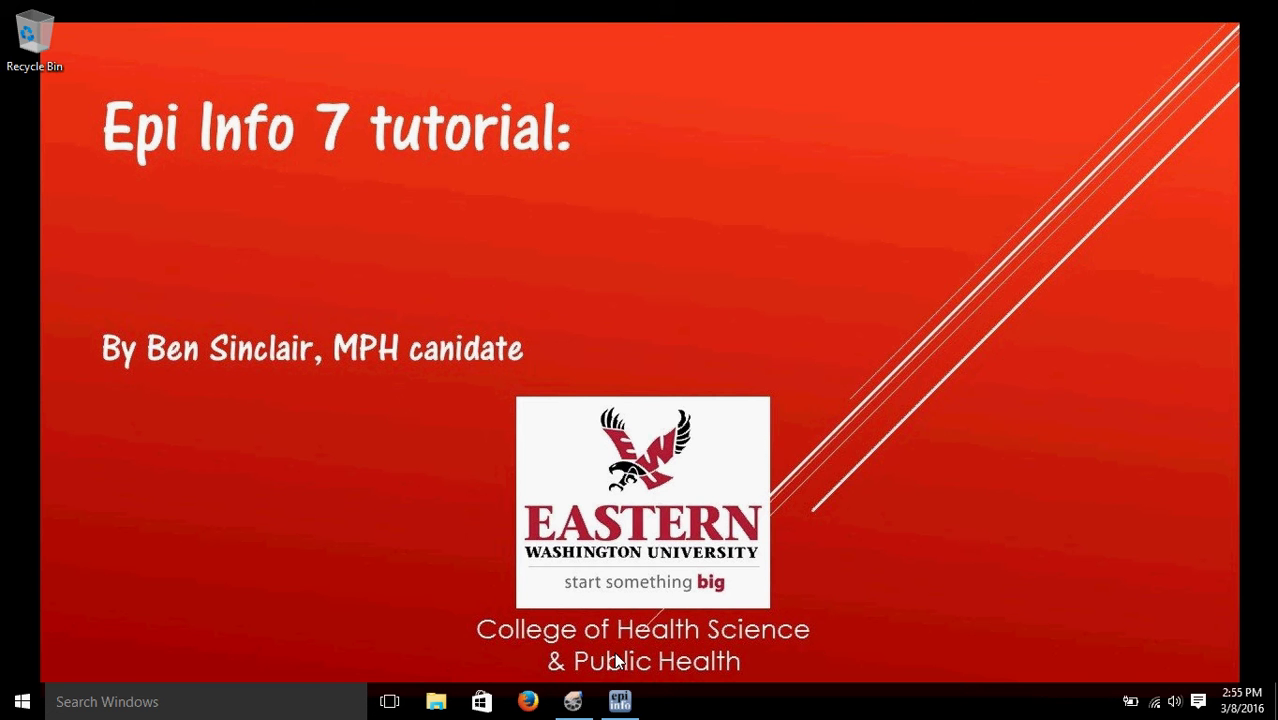
Restore the Epi Info 7 main menu and launch Create Forms to open the Form Designer.
{"action": "left_click", "coordinate": [617, 703]}
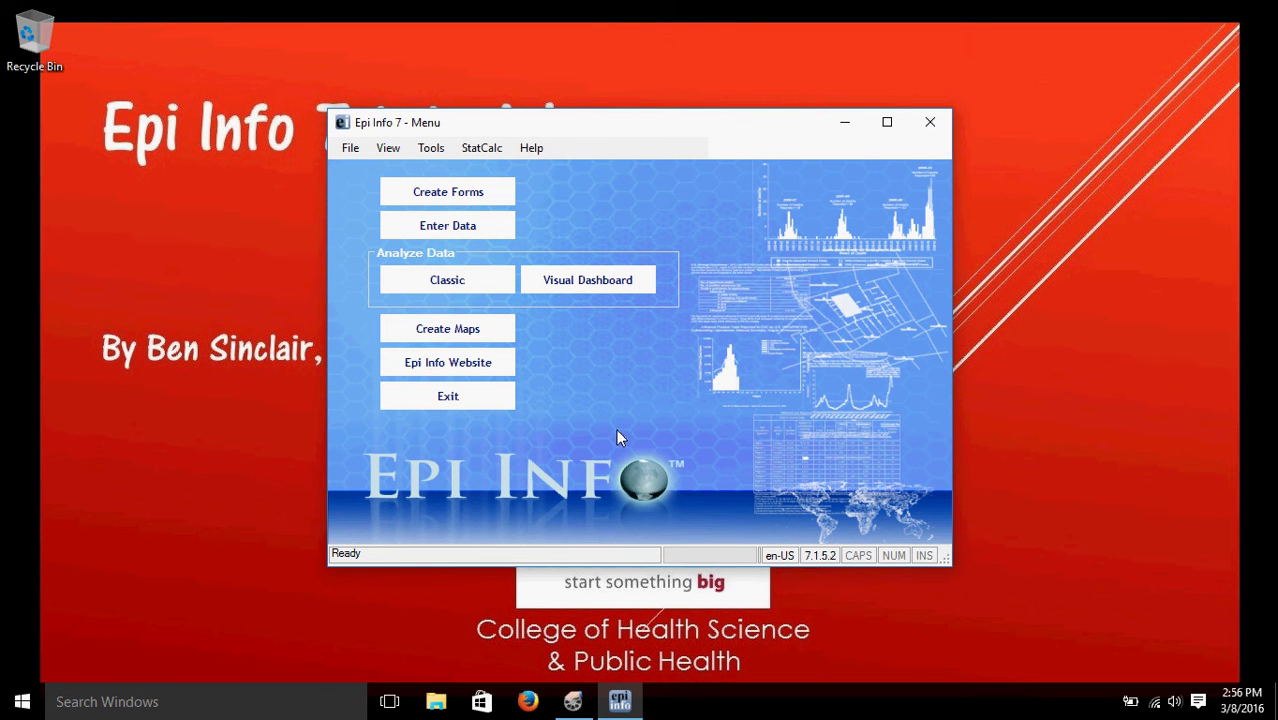
{"action": "left_click", "coordinate": [477, 193]}
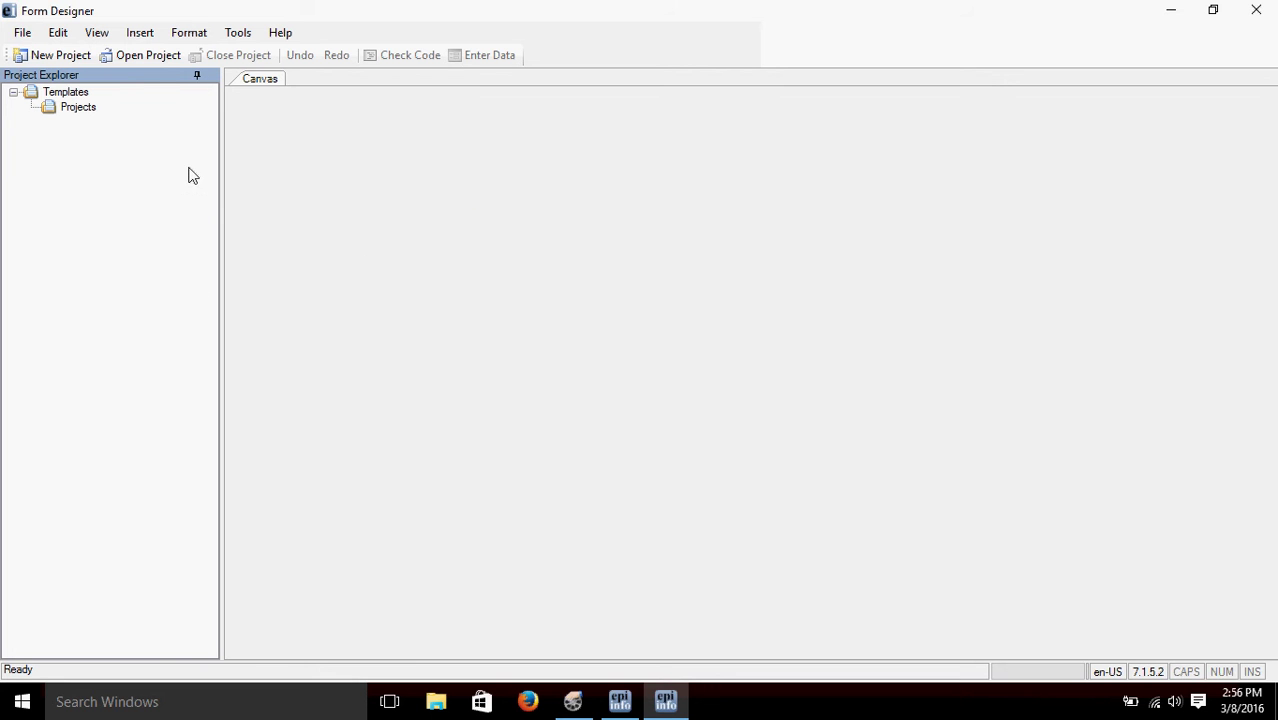
Open the EpiLearning.prj project from the EpiLearning folder.
{"action": "left_click", "coordinate": [141, 56]}
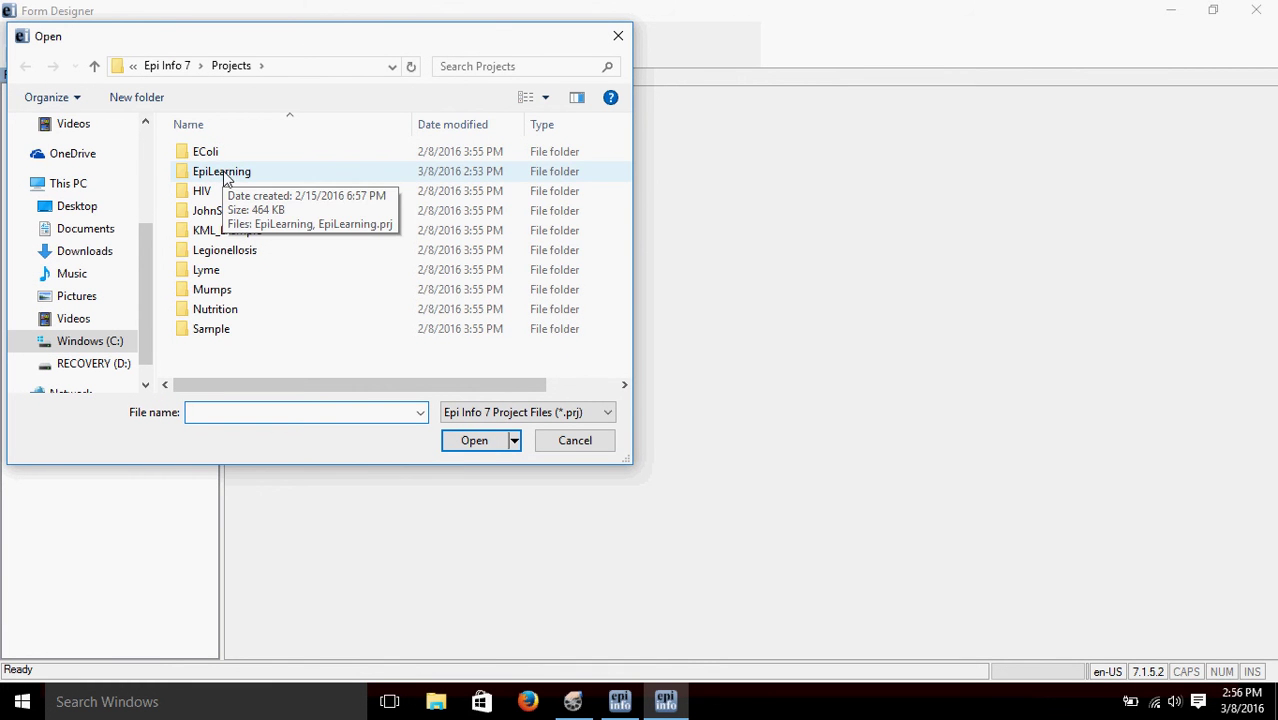
{"action": "double_click", "coordinate": [222, 172]}
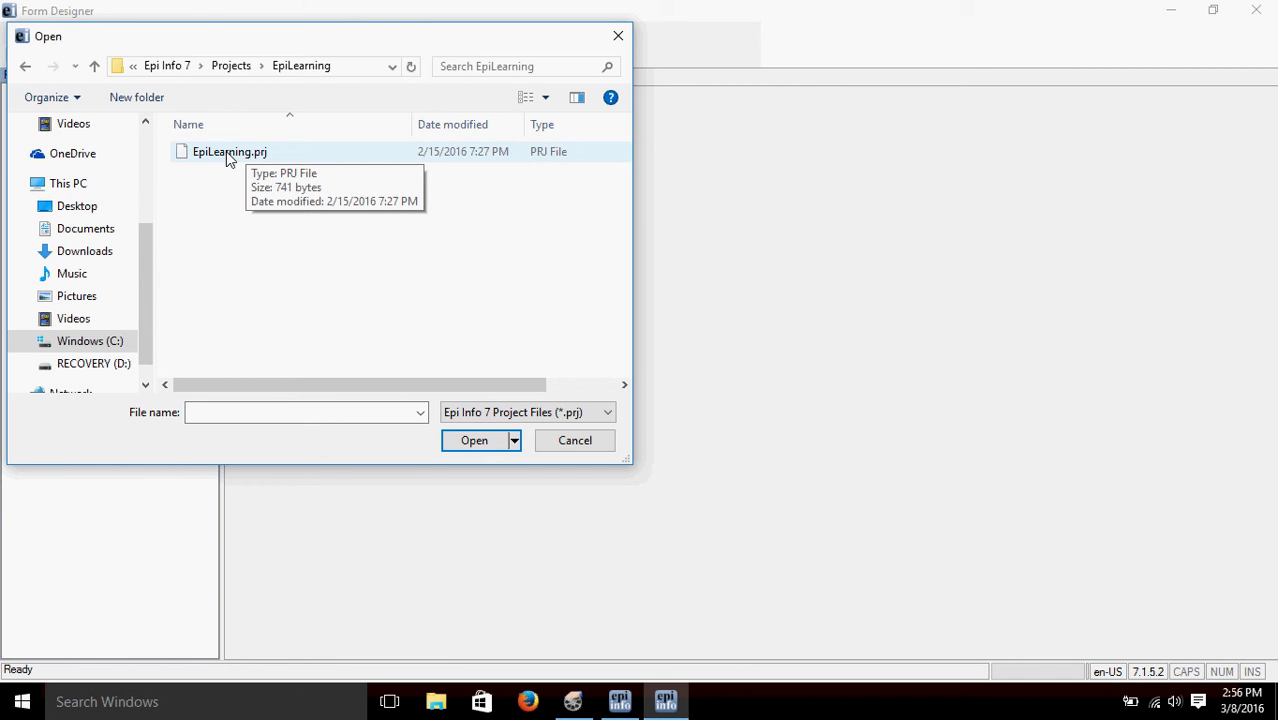
{"action": "double_click", "coordinate": [228, 155]}
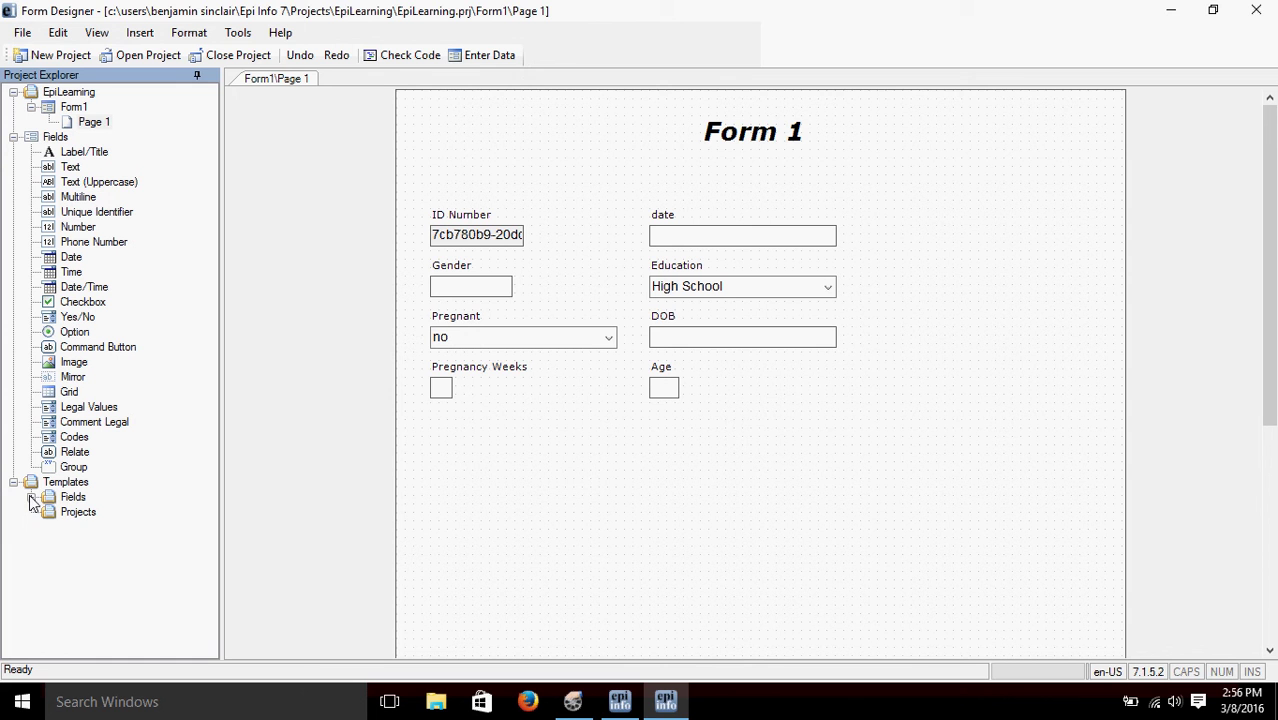
Drag the Geo_Location field template onto Form 1 just below Pregnancy Weeks.
{"action": "left_click", "coordinate": [30, 497]}
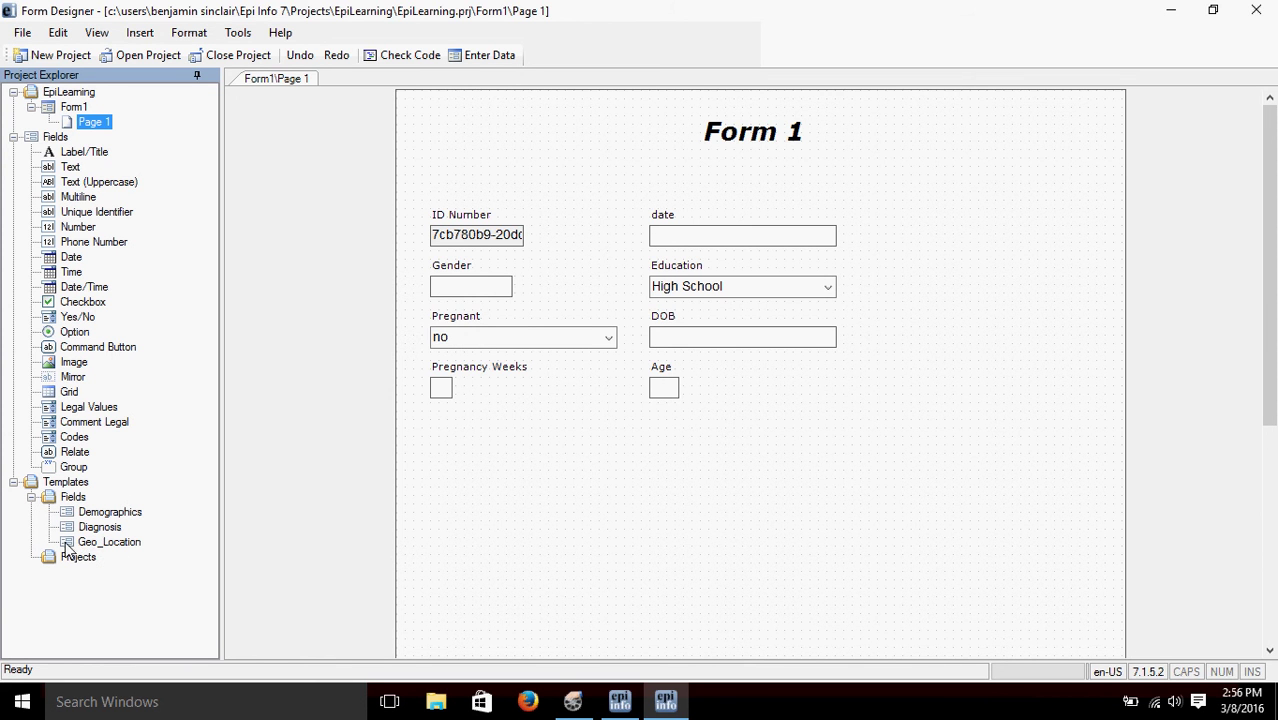
{"action": "left_click", "coordinate": [66, 543]}
{"action": "left_click_drag", "start_coordinate": [66, 545], "coordinate": [433, 425]}
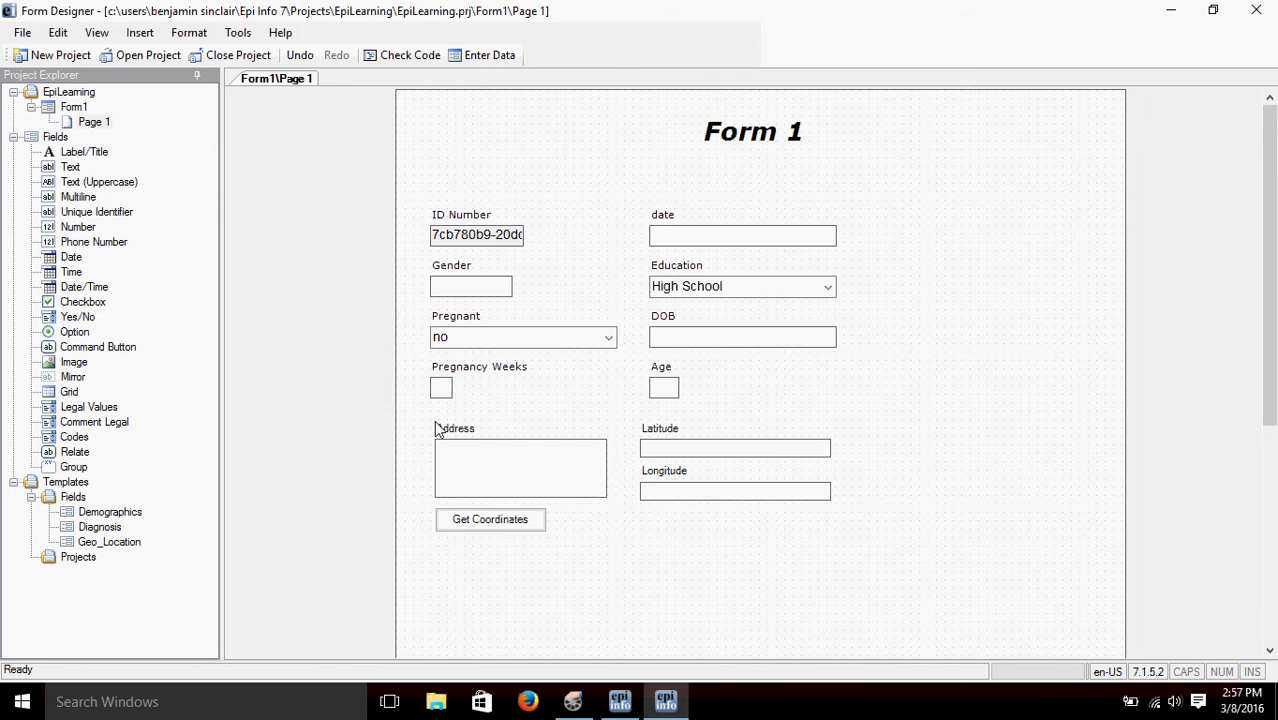
{"action": "left_click", "coordinate": [436, 428]}
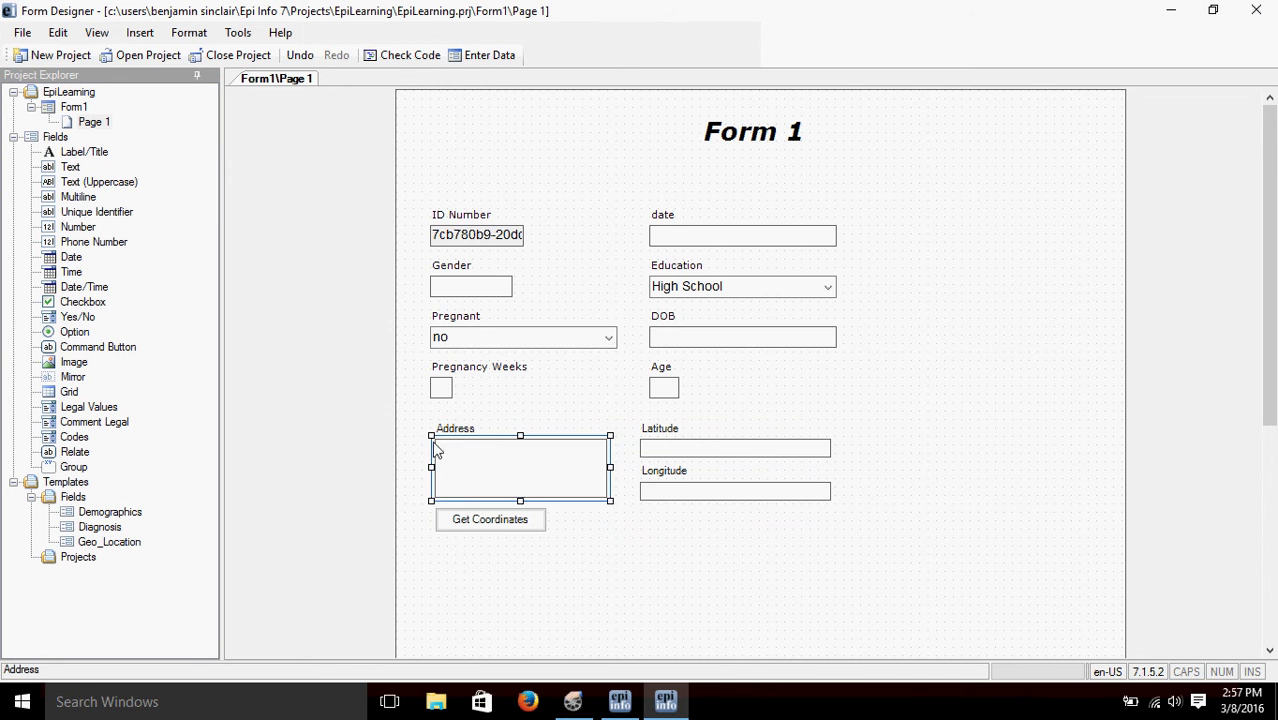
{"action": "left_click", "coordinate": [418, 456]}
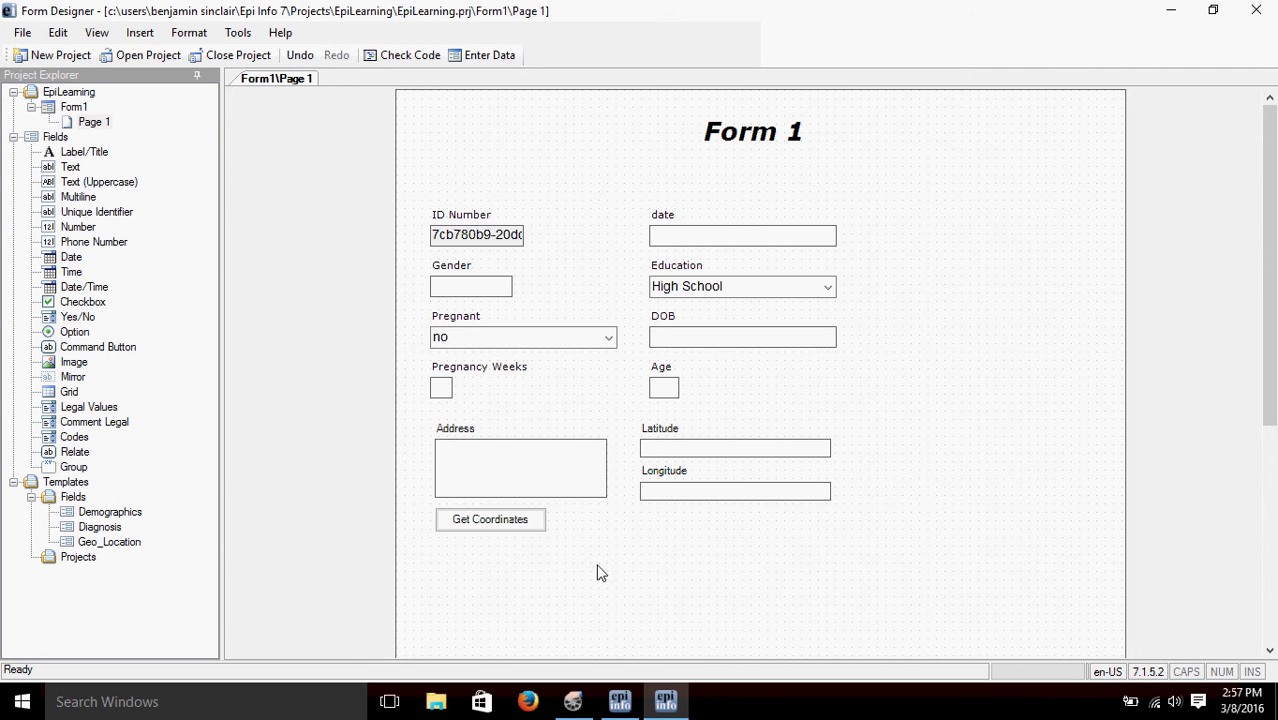
{"action": "left_click", "coordinate": [561, 461]}
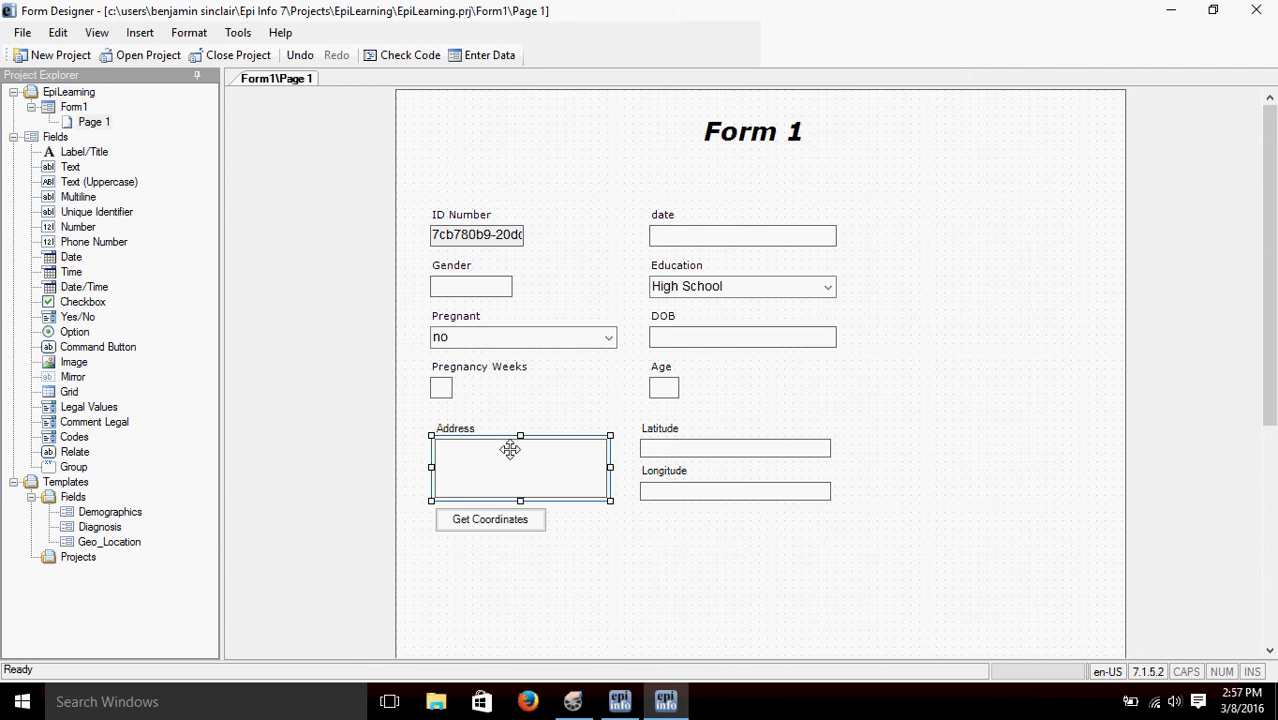
{"action": "left_click", "coordinate": [523, 408]}
{"action": "left_click", "coordinate": [655, 492]}
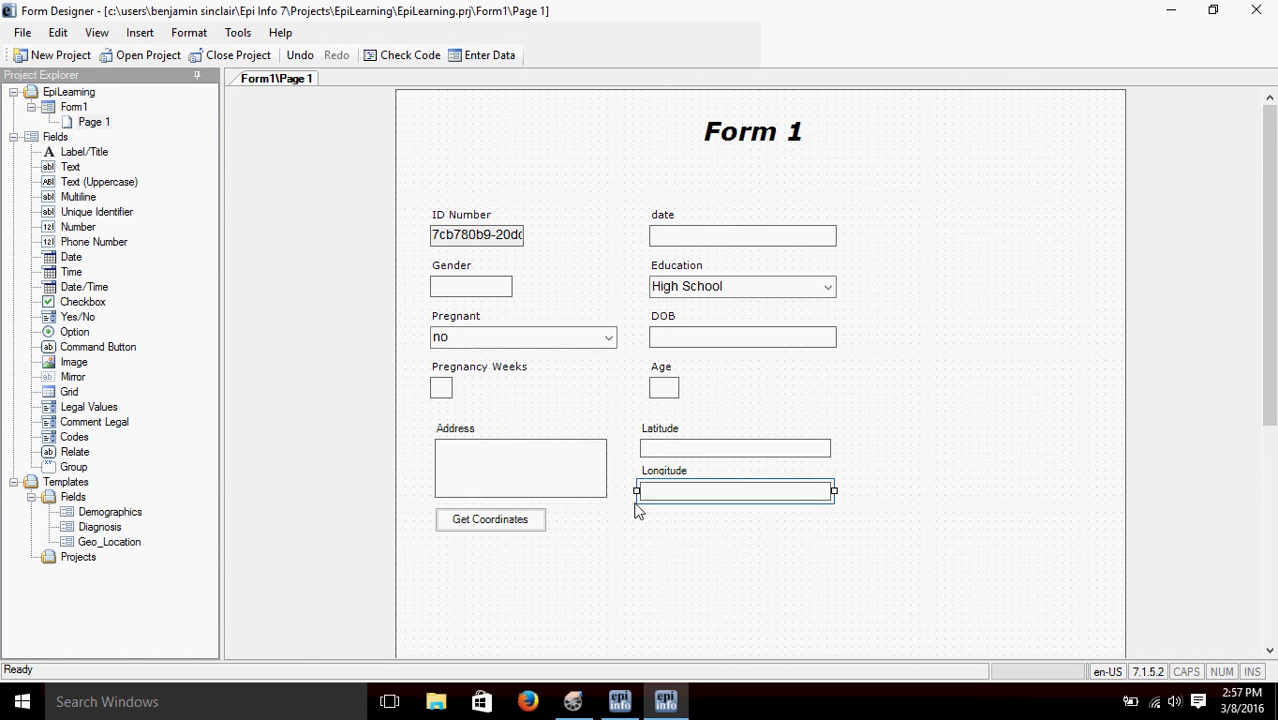
{"action": "left_click", "coordinate": [536, 456]}
{"action": "left_click", "coordinate": [792, 490]}
{"action": "left_click", "coordinate": [764, 451]}
{"action": "left_click", "coordinate": [626, 468]}
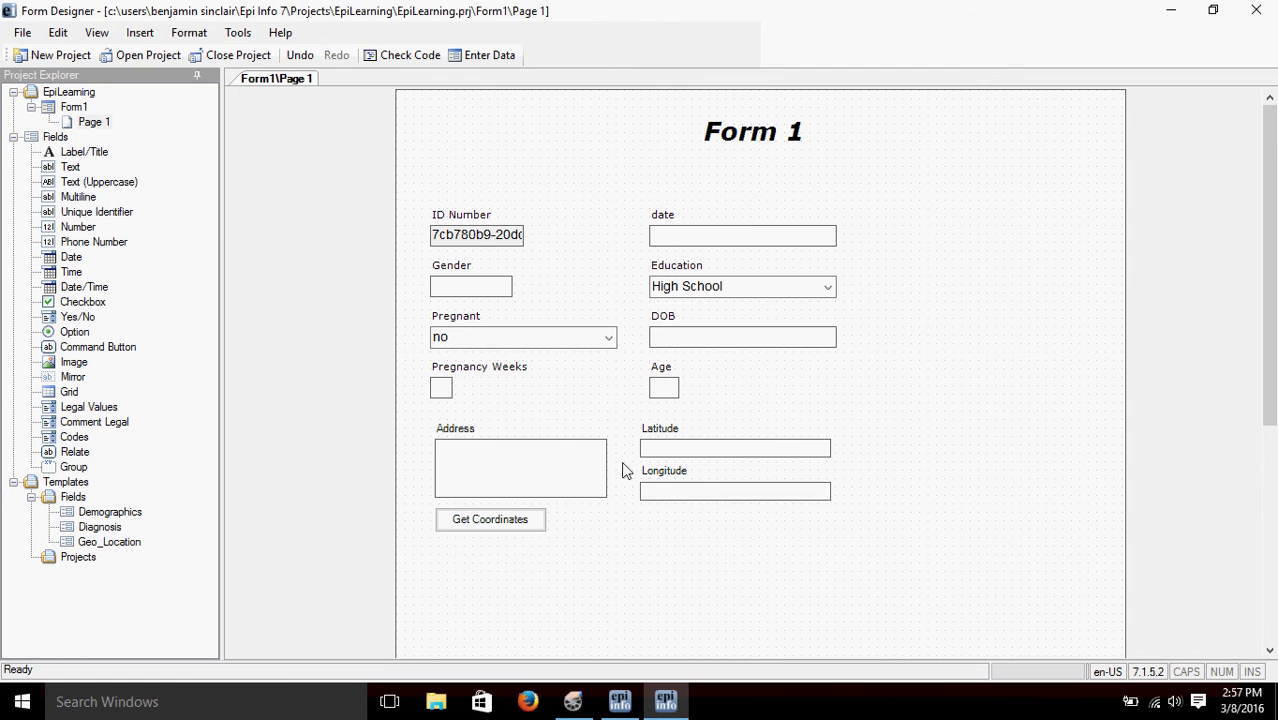
{"action": "left_click", "coordinate": [465, 462]}
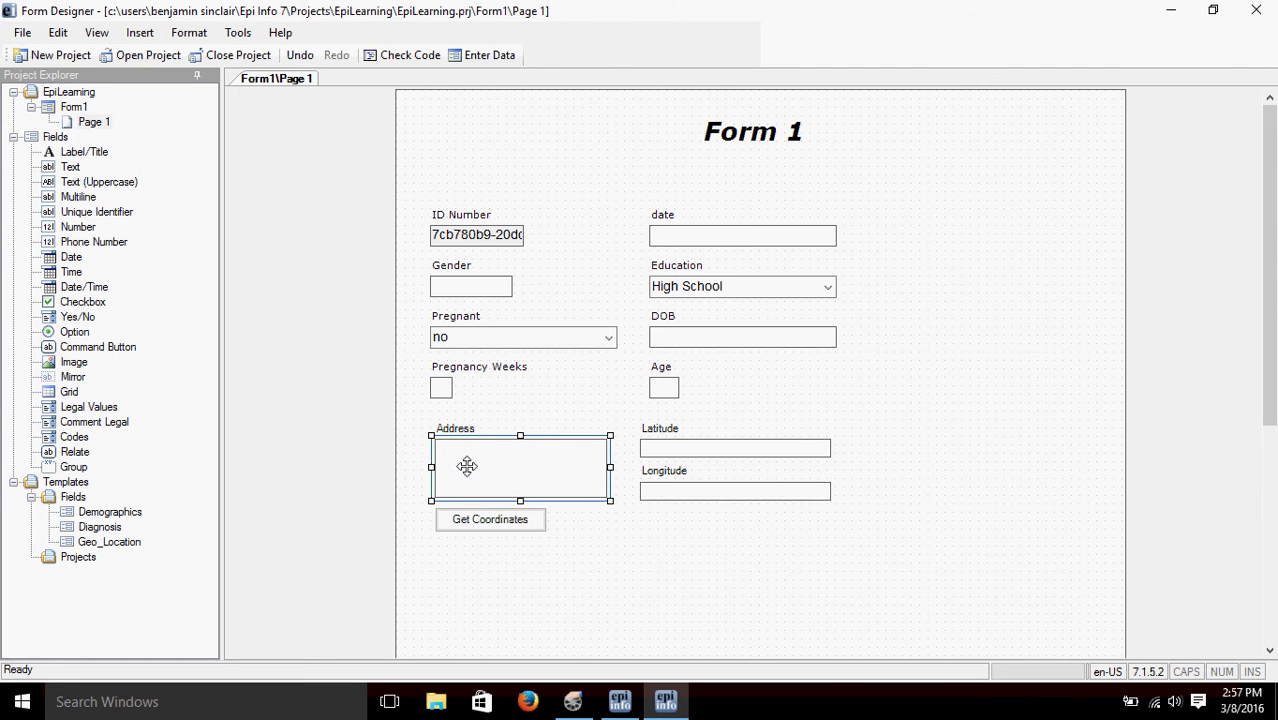
{"action": "left_click", "coordinate": [480, 400]}
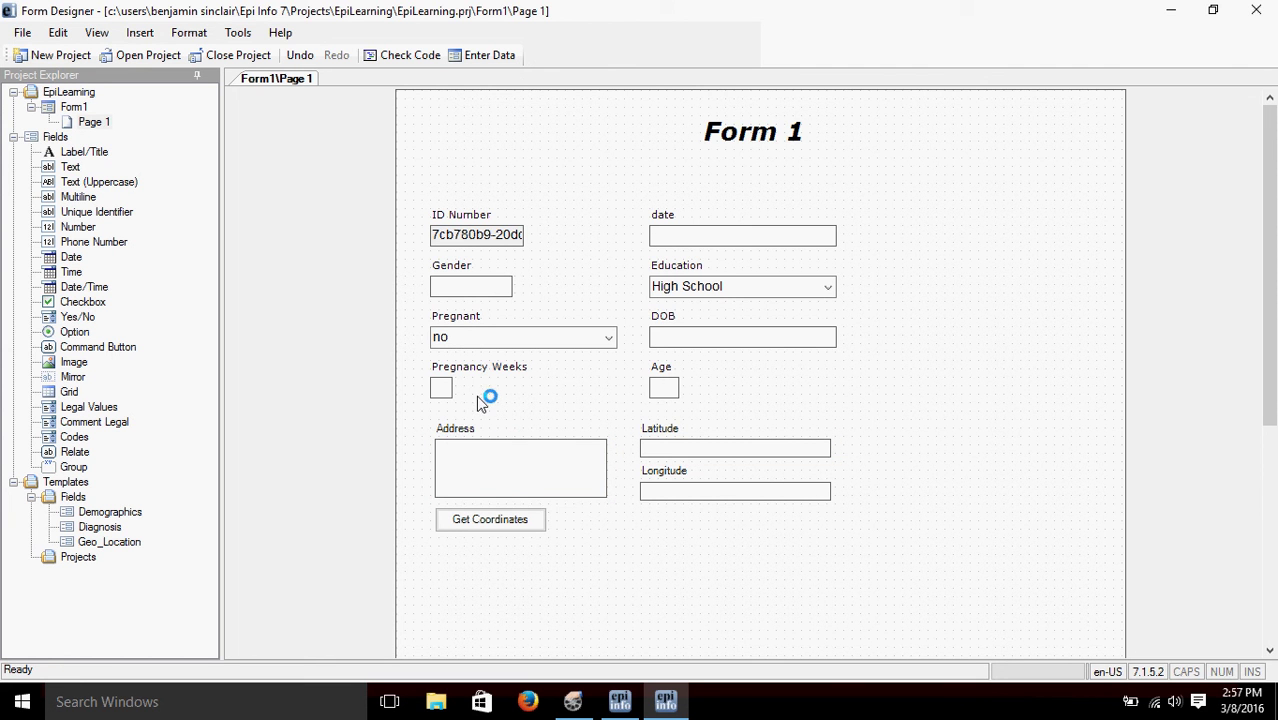
{"action": "left_click", "coordinate": [474, 454]}
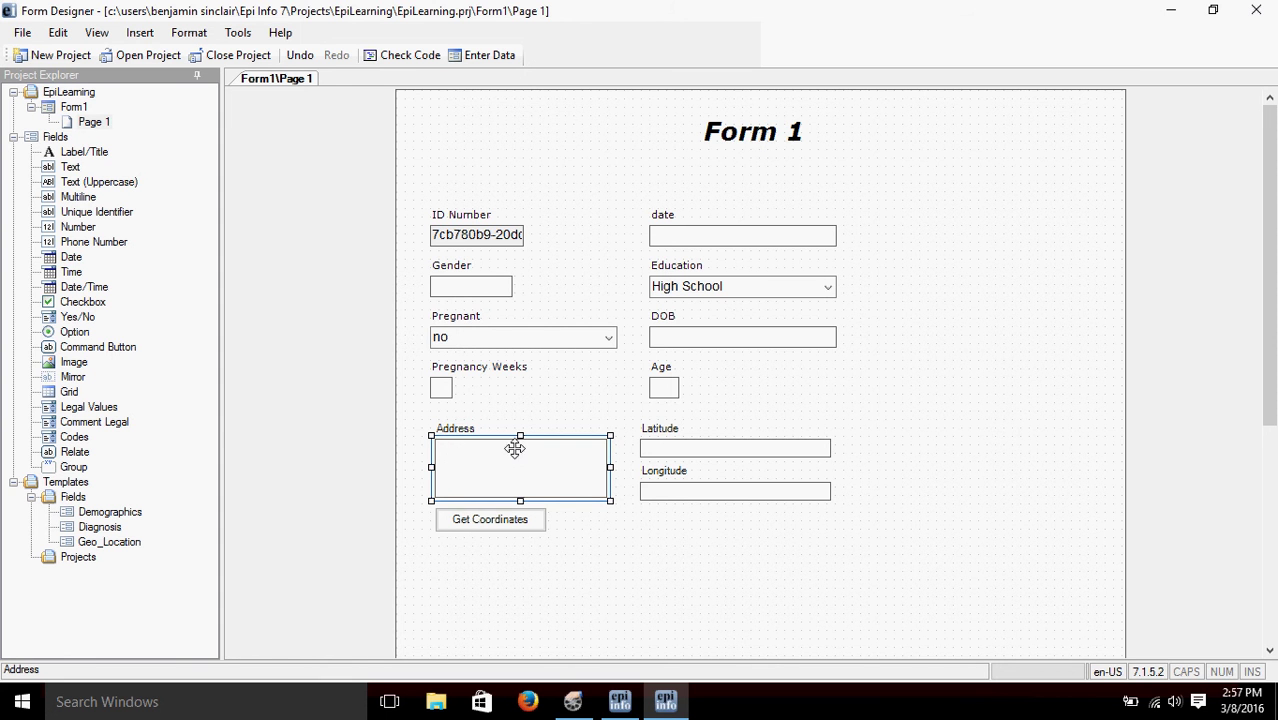
{"action": "left_click", "coordinate": [357, 566]}
{"action": "left_click", "coordinate": [482, 522]}
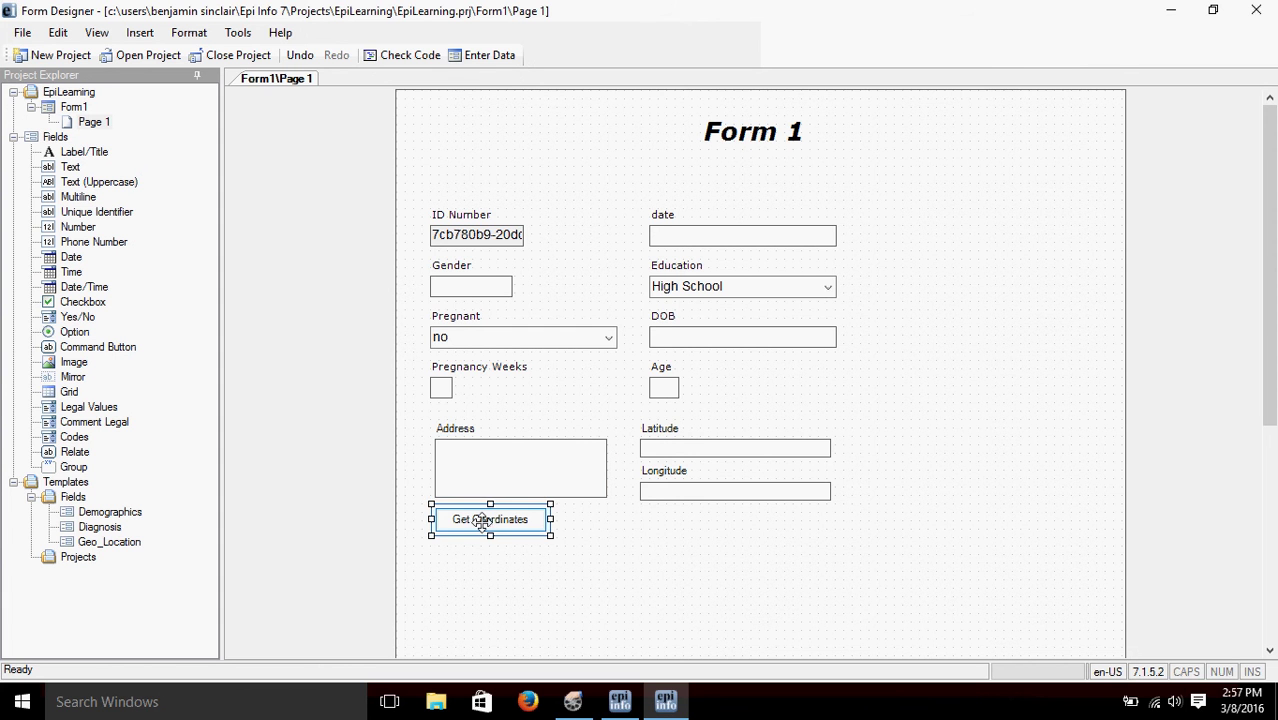
{"action": "left_click", "coordinate": [465, 574]}
{"action": "left_click", "coordinate": [697, 444]}
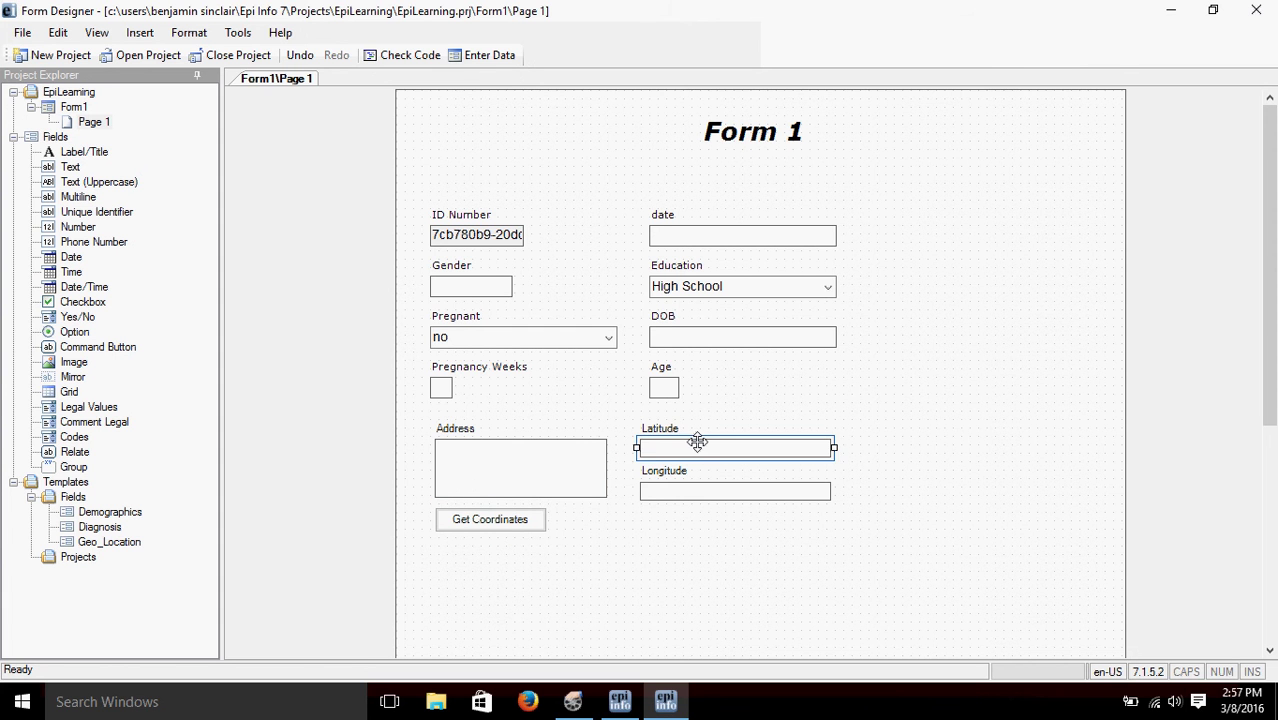
{"action": "left_click", "coordinate": [598, 490]}
{"action": "left_click", "coordinate": [636, 491]}
{"action": "left_click", "coordinate": [684, 452]}
{"action": "left_click", "coordinate": [682, 486]}
{"action": "left_click", "coordinate": [523, 559]}
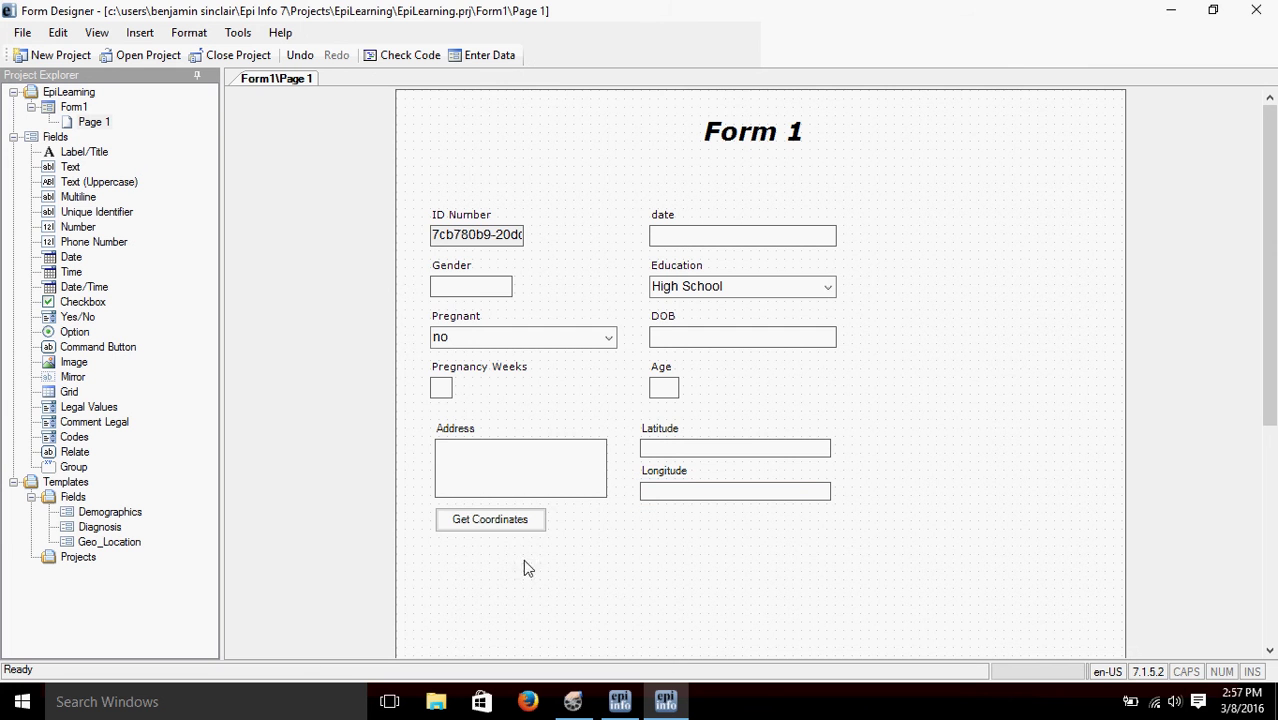
{"action": "left_click", "coordinate": [466, 429]}
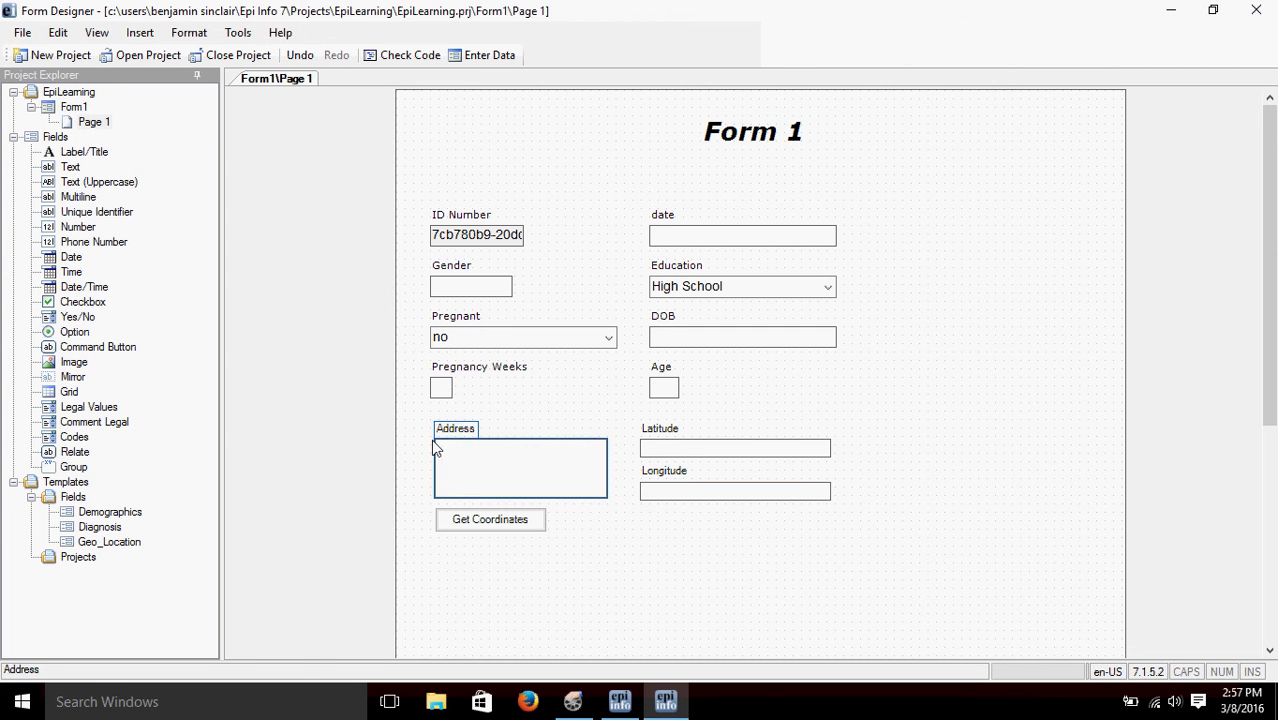
{"action": "left_click", "coordinate": [398, 540]}
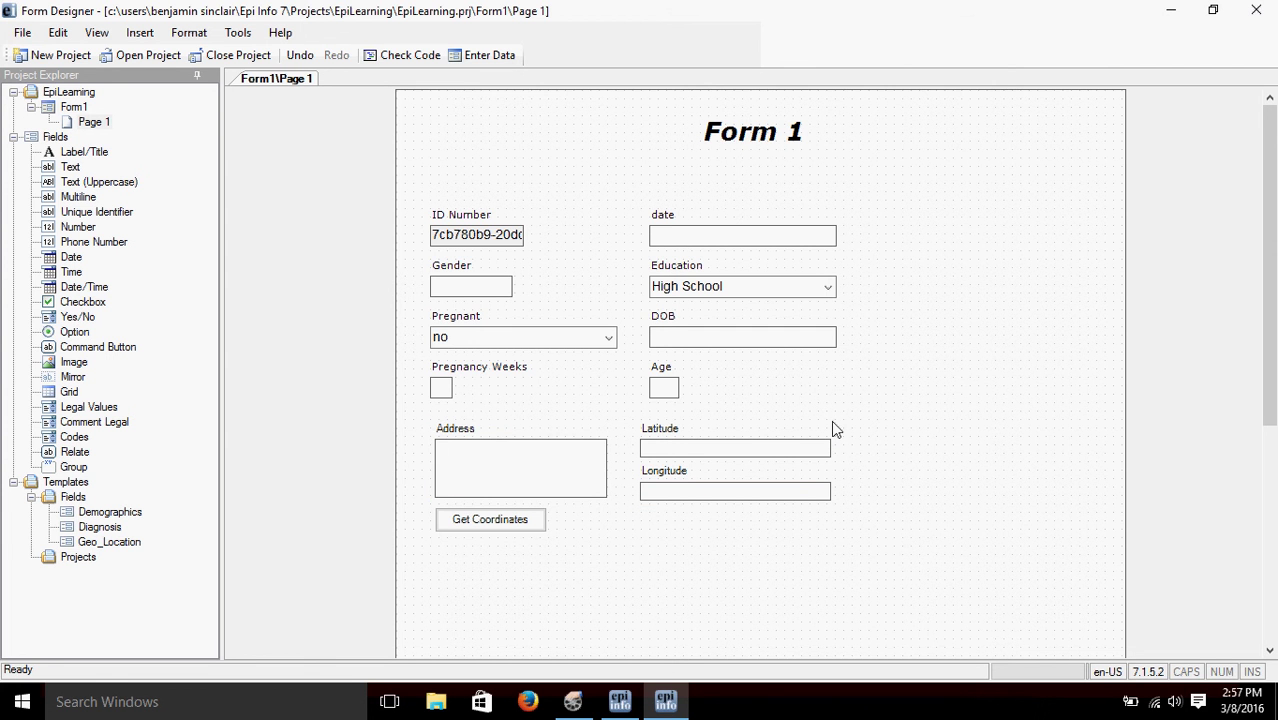
{"action": "left_click", "coordinate": [556, 468]}
{"action": "left_click", "coordinate": [662, 448]}
{"action": "left_click", "coordinate": [652, 491]}
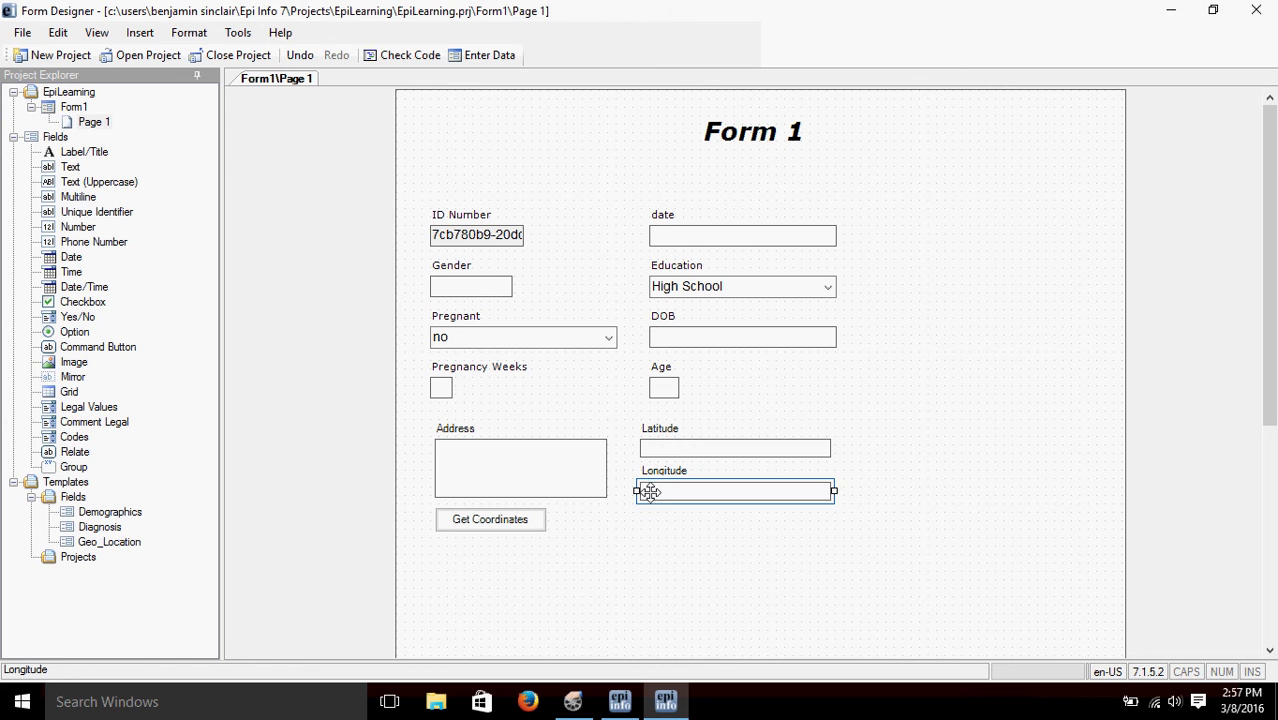
{"action": "left_click", "coordinate": [685, 448]}
{"action": "left_click", "coordinate": [670, 491]}
{"action": "left_click", "coordinate": [577, 637]}
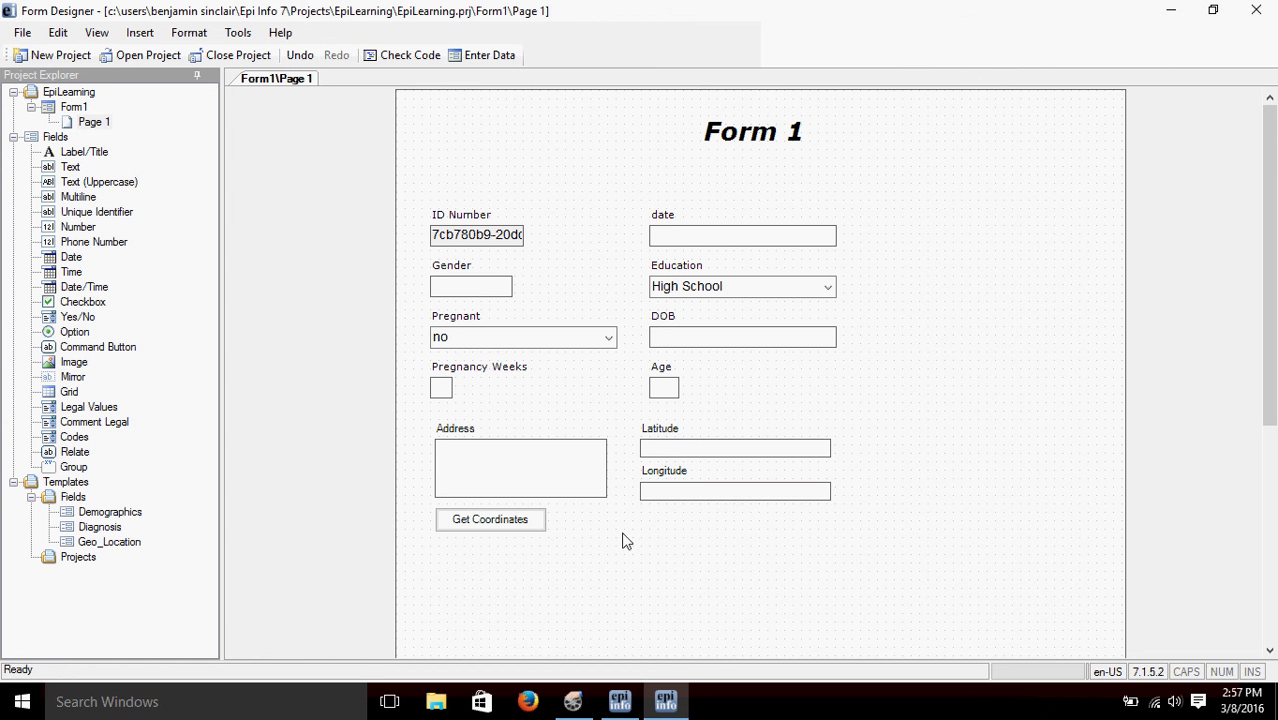
{"action": "left_click", "coordinate": [470, 445]}
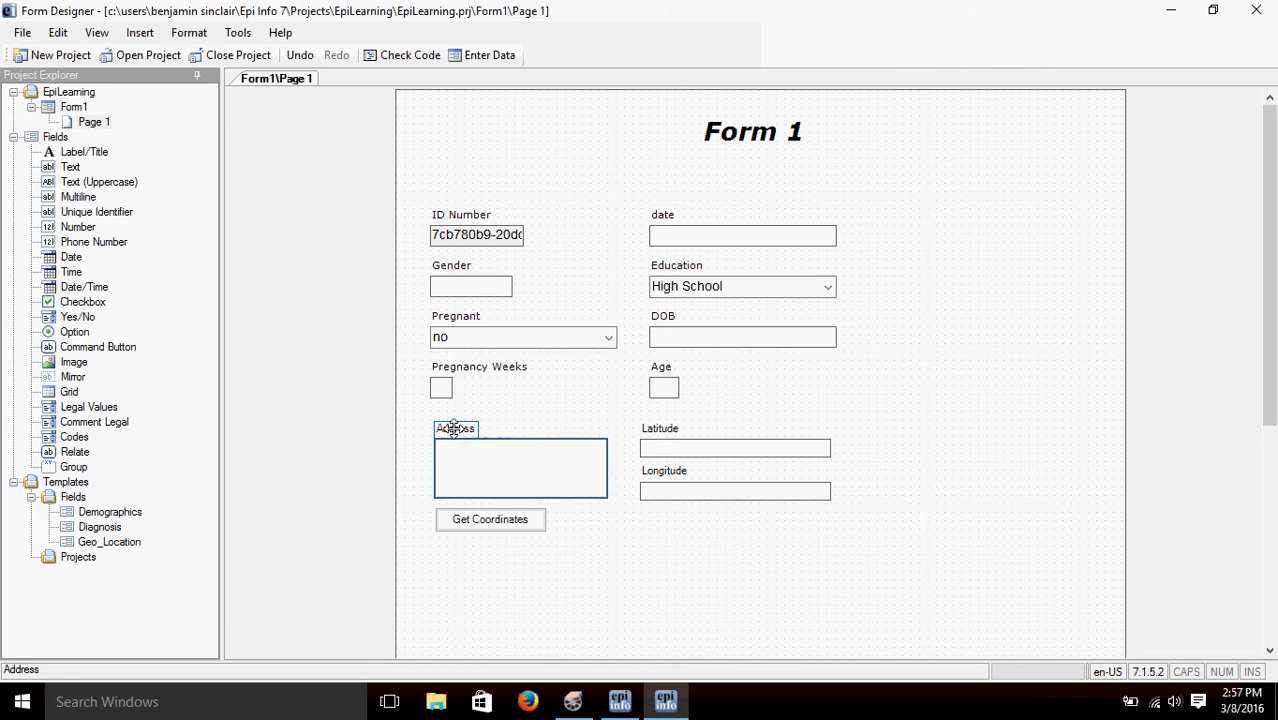
{"action": "left_click", "coordinate": [405, 466]}
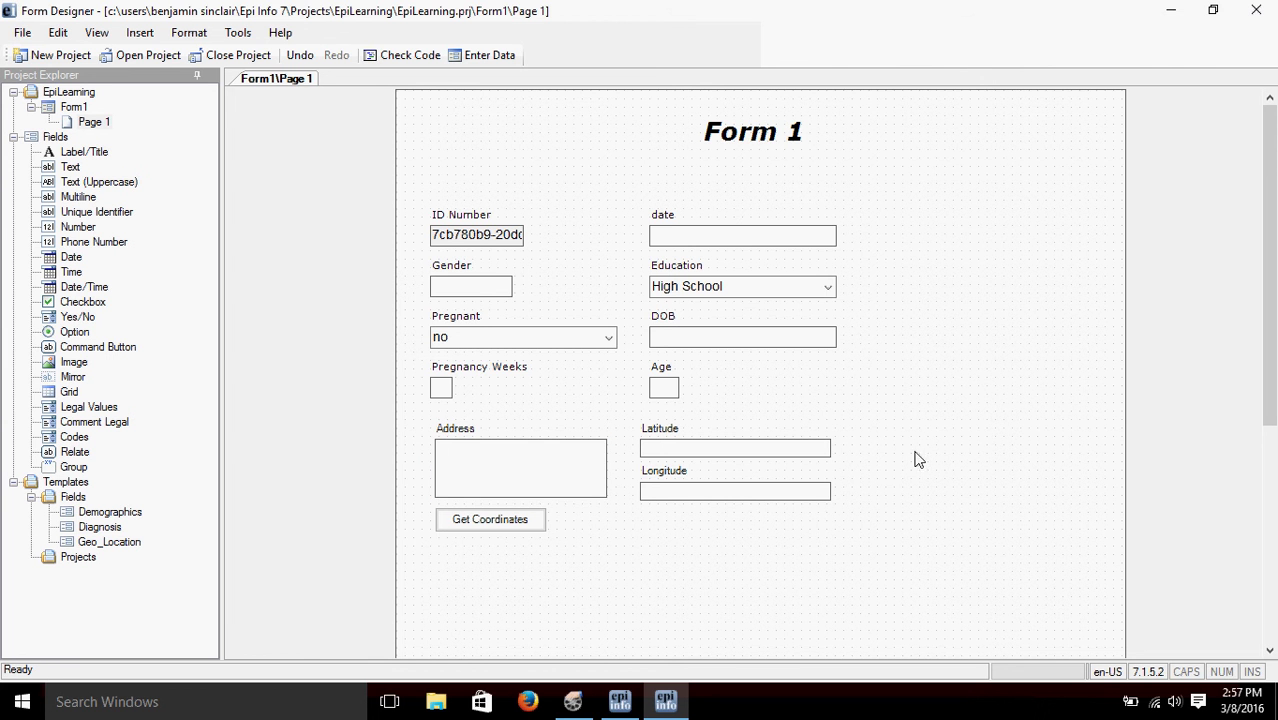
{"action": "left_click", "coordinate": [479, 441]}
{"action": "left_click", "coordinate": [400, 496]}
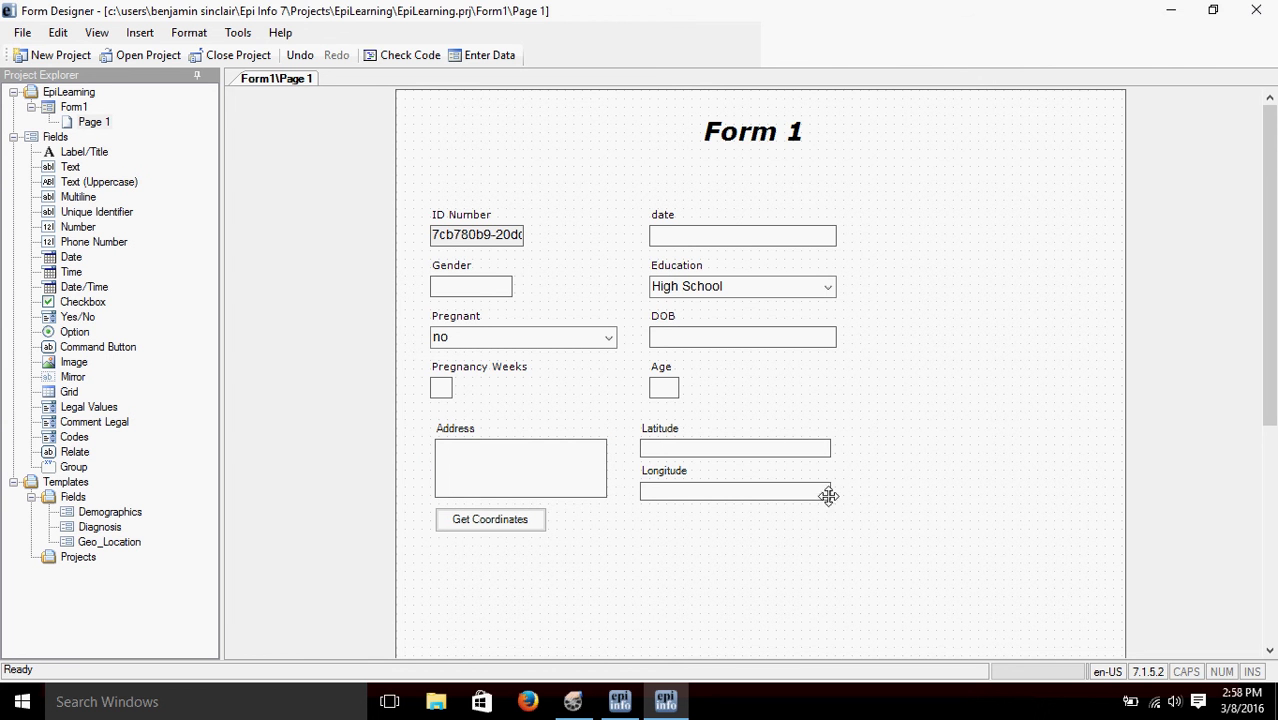